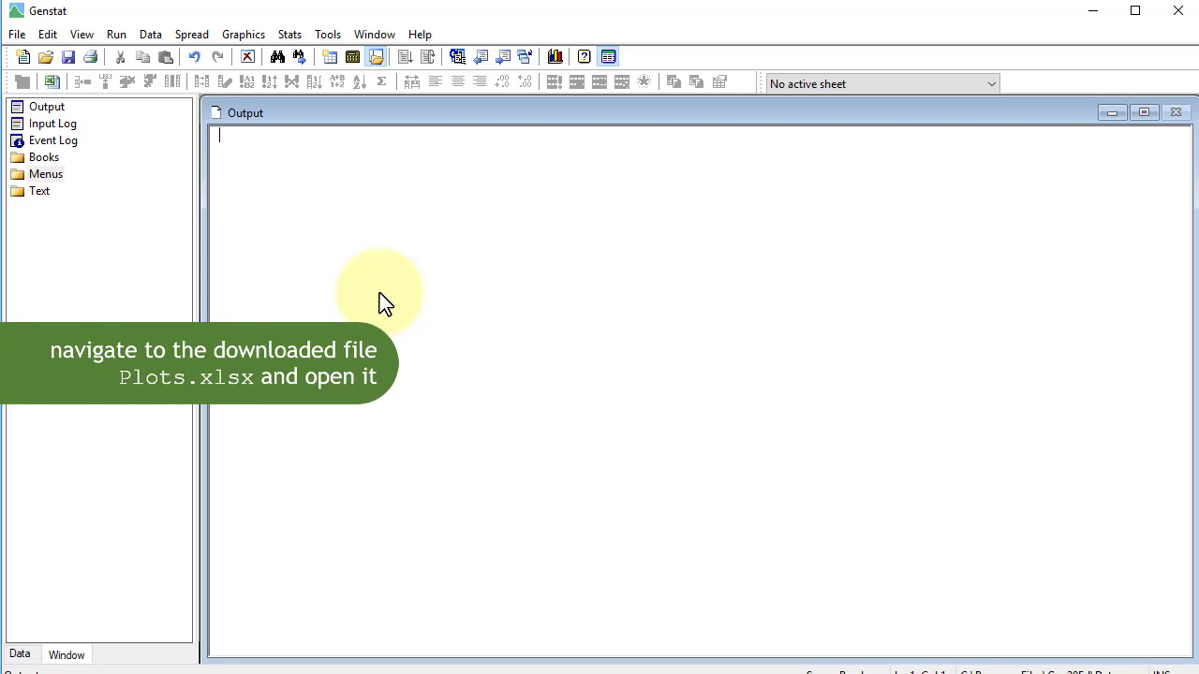
Import the Data worksheet of Plots.xlsx into a new Genstat spreadsheet
{"action": "left_click", "coordinate": [19, 36]}
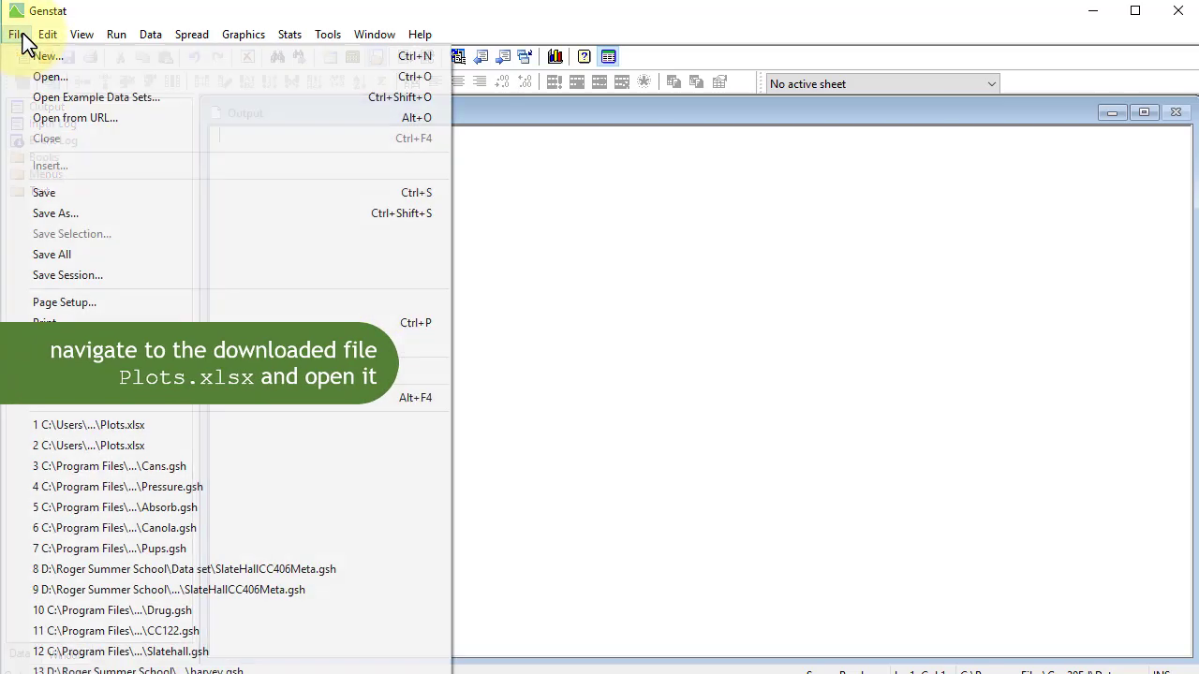
{"action": "left_click", "coordinate": [21, 79]}
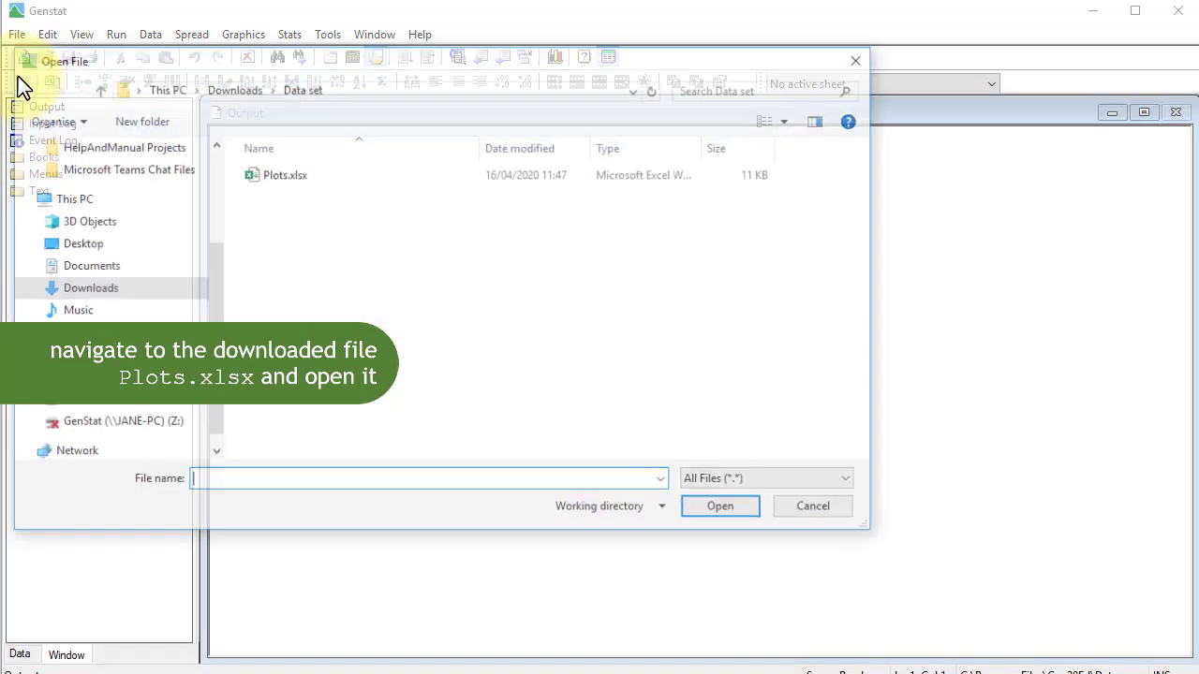
{"action": "left_click", "coordinate": [324, 184]}
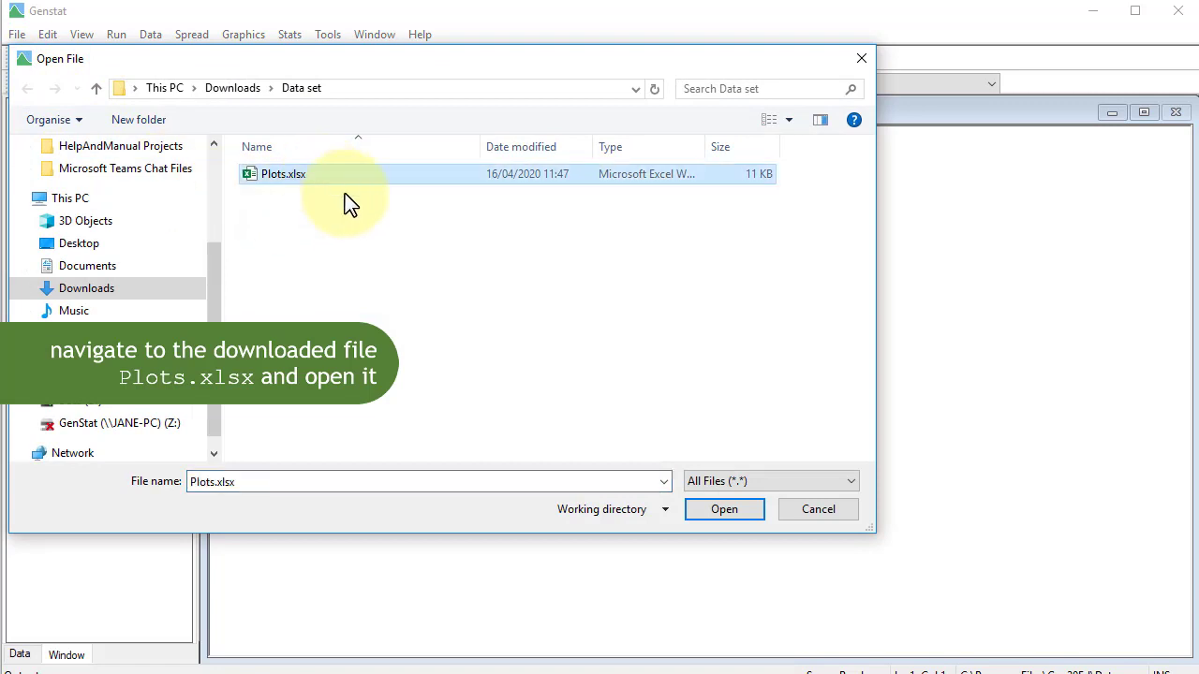
{"action": "left_click", "coordinate": [701, 516]}
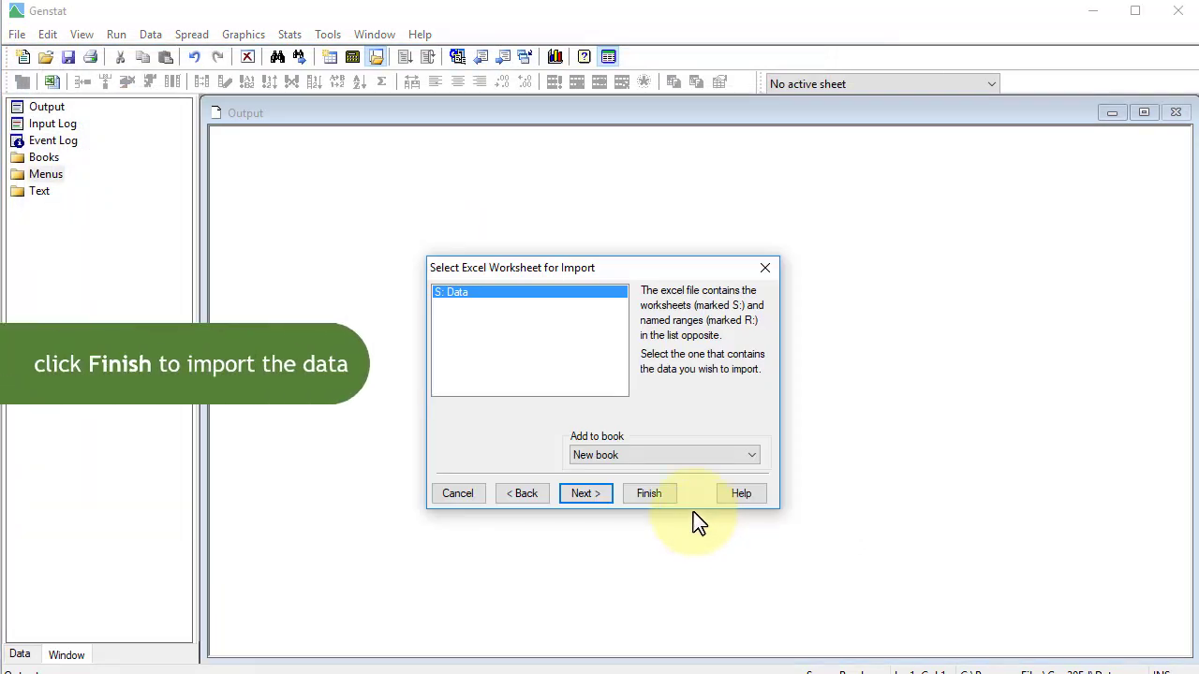
{"action": "left_click", "coordinate": [669, 496]}
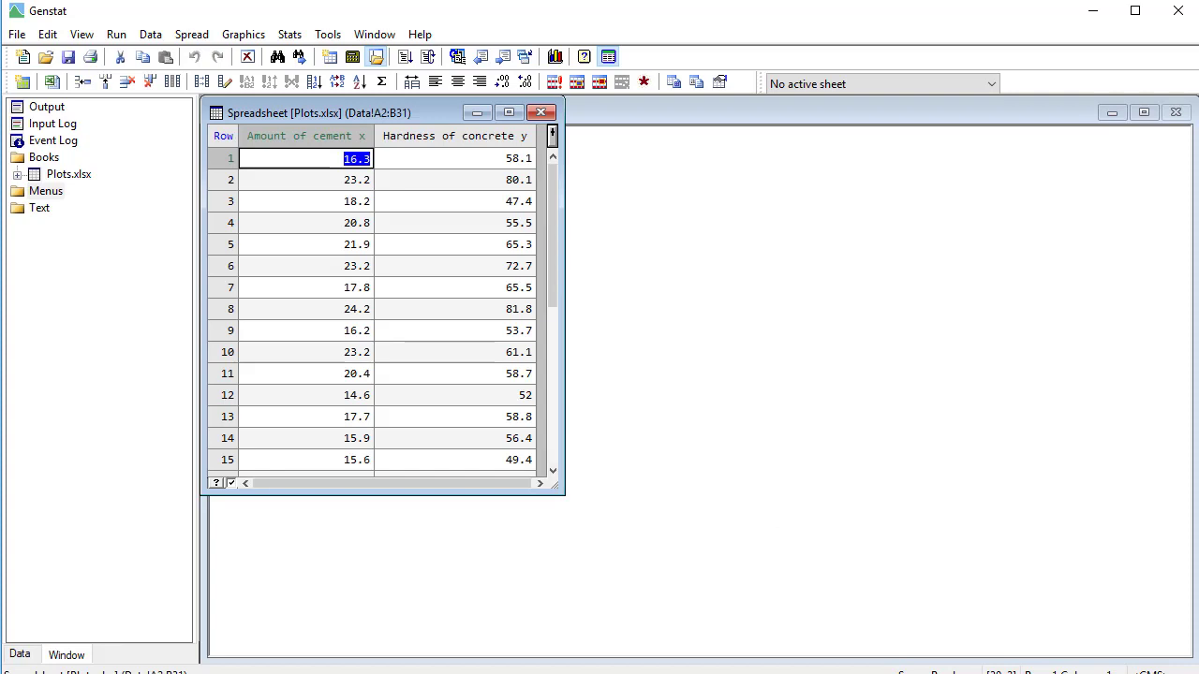
Run a two-sided correlation test of Amount_of_cement_x against Hardness_of_concrete_y, giving r = 0.8178
{"action": "left_click", "coordinate": [291, 34]}
{"action": "mouse_move", "coordinate": [282, 56]}
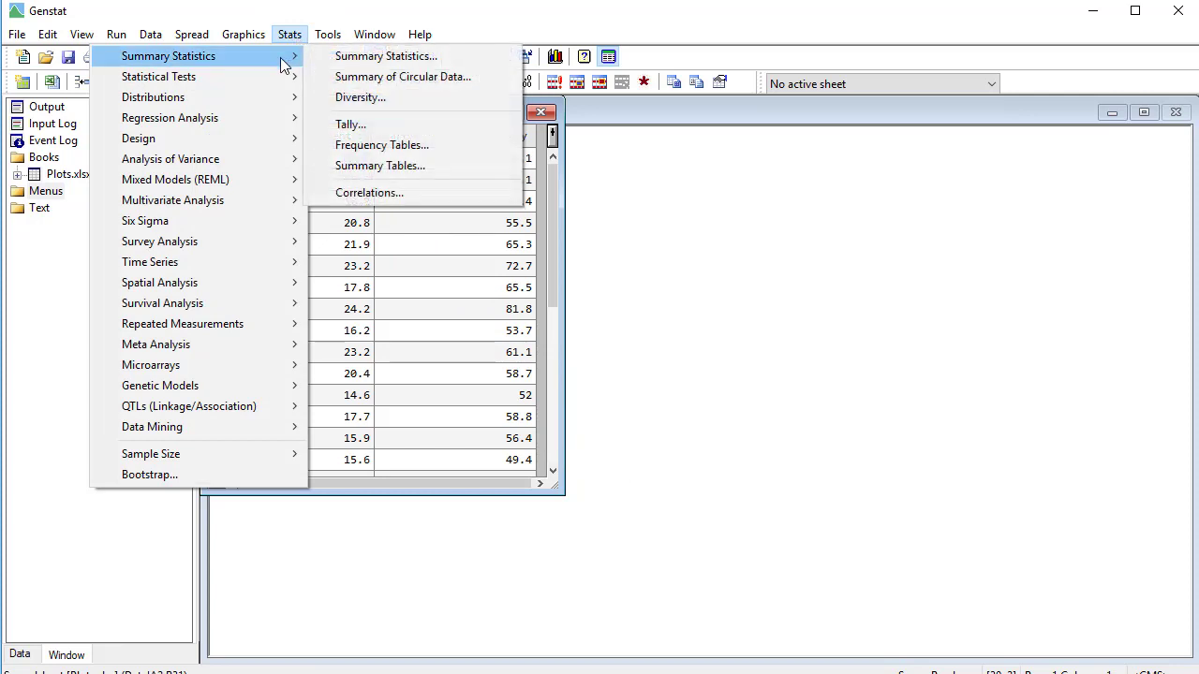
{"action": "left_click", "coordinate": [412, 195]}
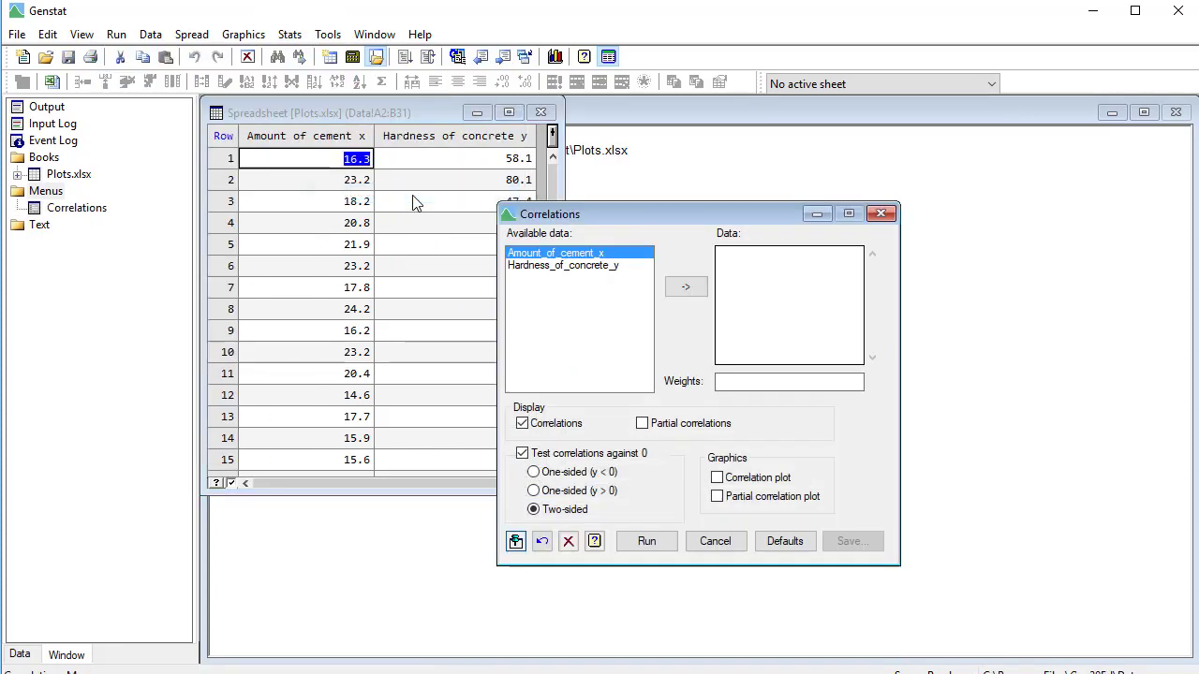
{"action": "left_click", "coordinate": [562, 266], "text": "shift"}
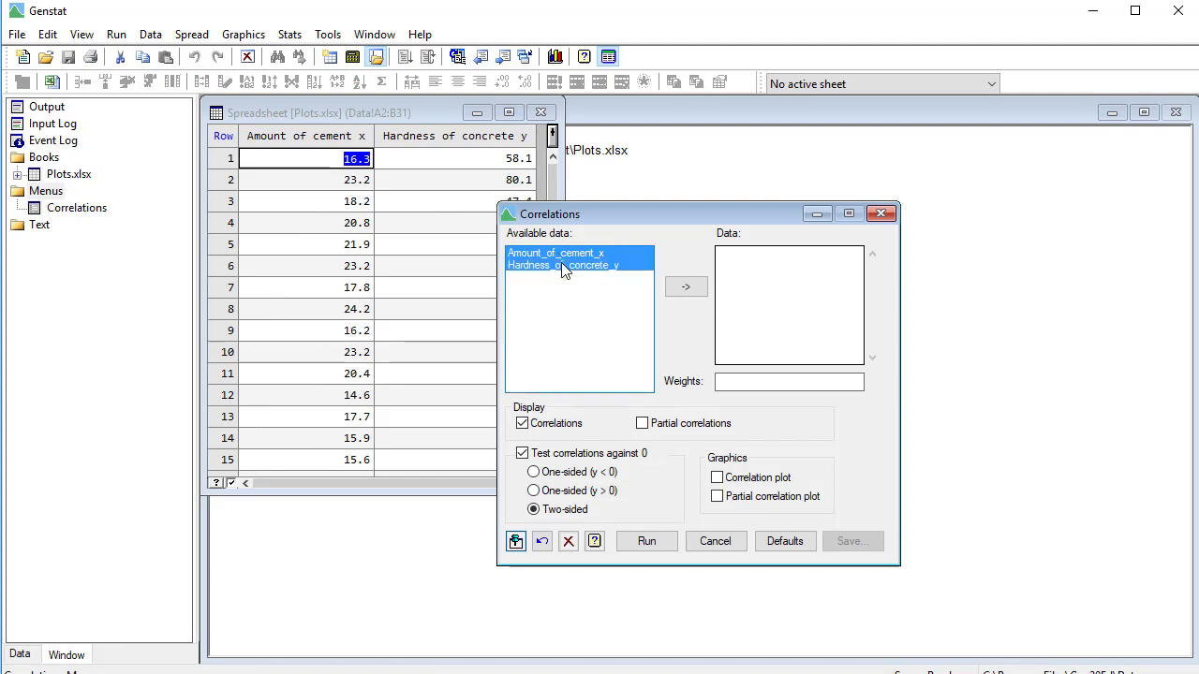
{"action": "left_click", "coordinate": [670, 286]}
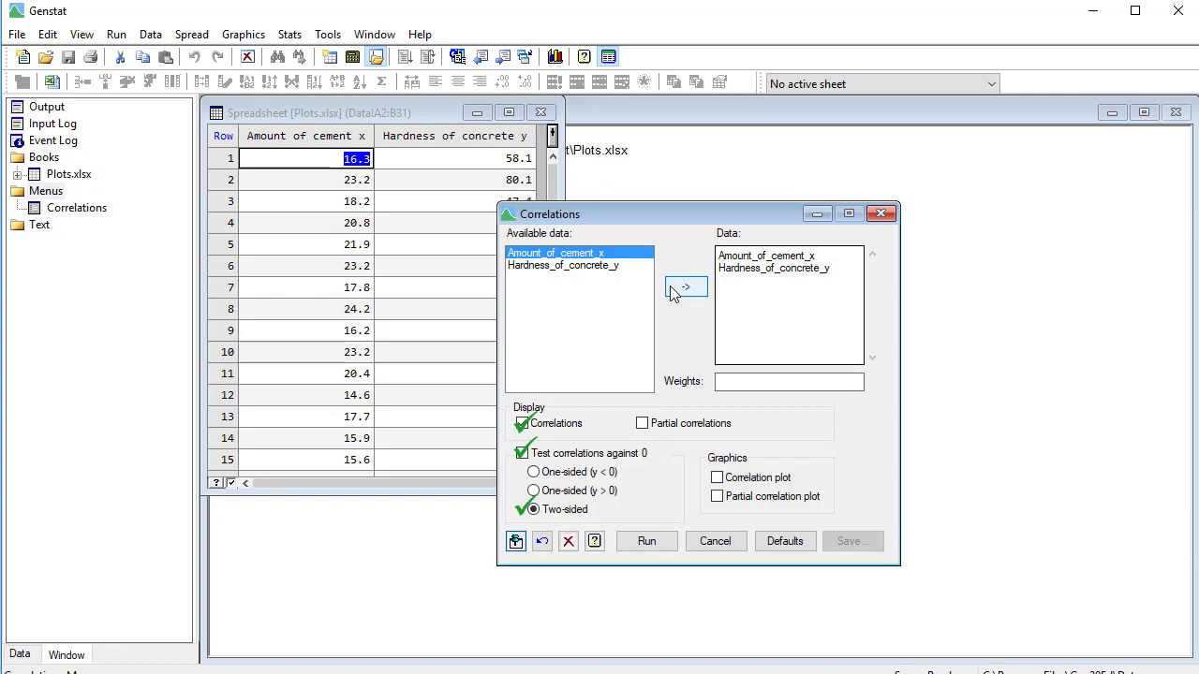
{"action": "left_click", "coordinate": [669, 287]}
{"action": "left_click", "coordinate": [626, 542]}
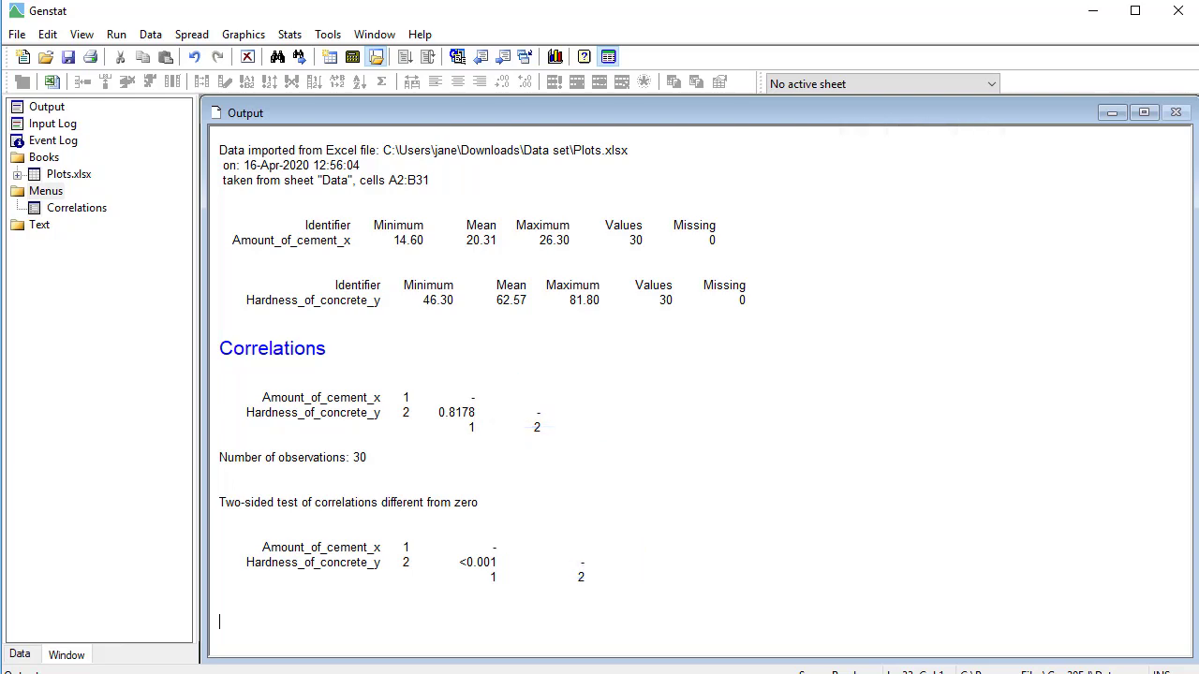
Set up a 2D scatter plot of hardness against cement, titled 'Amount of cement' and 'Hardness of concrete (y)'
{"action": "left_click", "coordinate": [245, 37]}
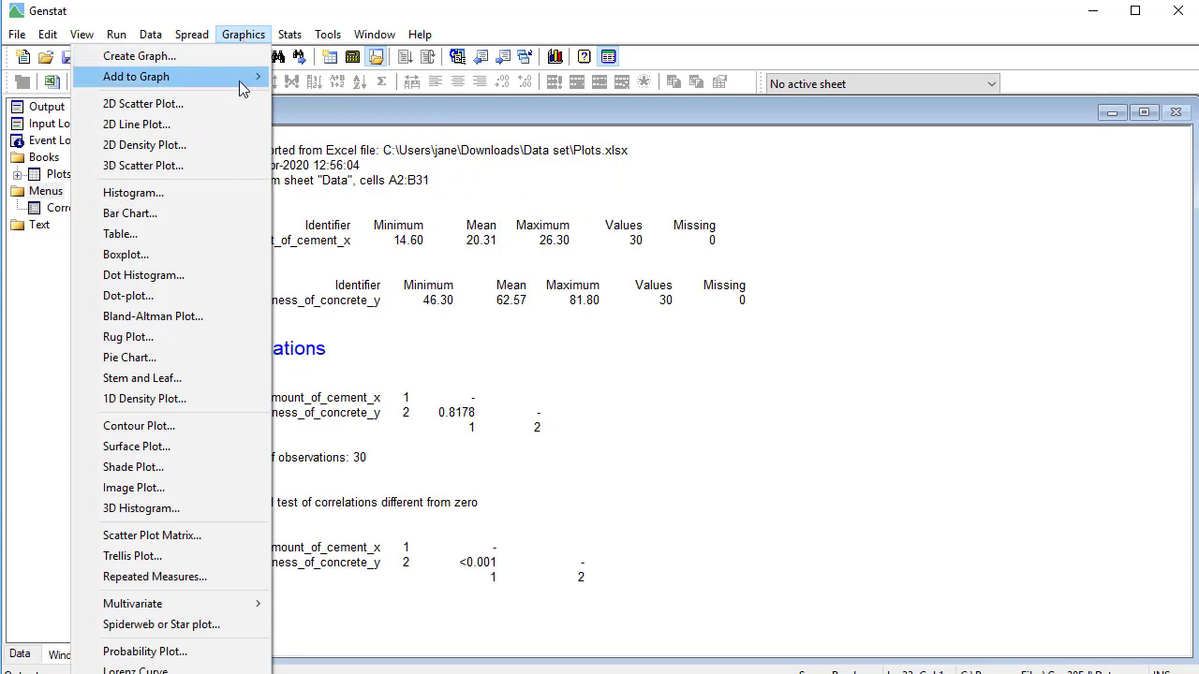
{"action": "left_click", "coordinate": [218, 105]}
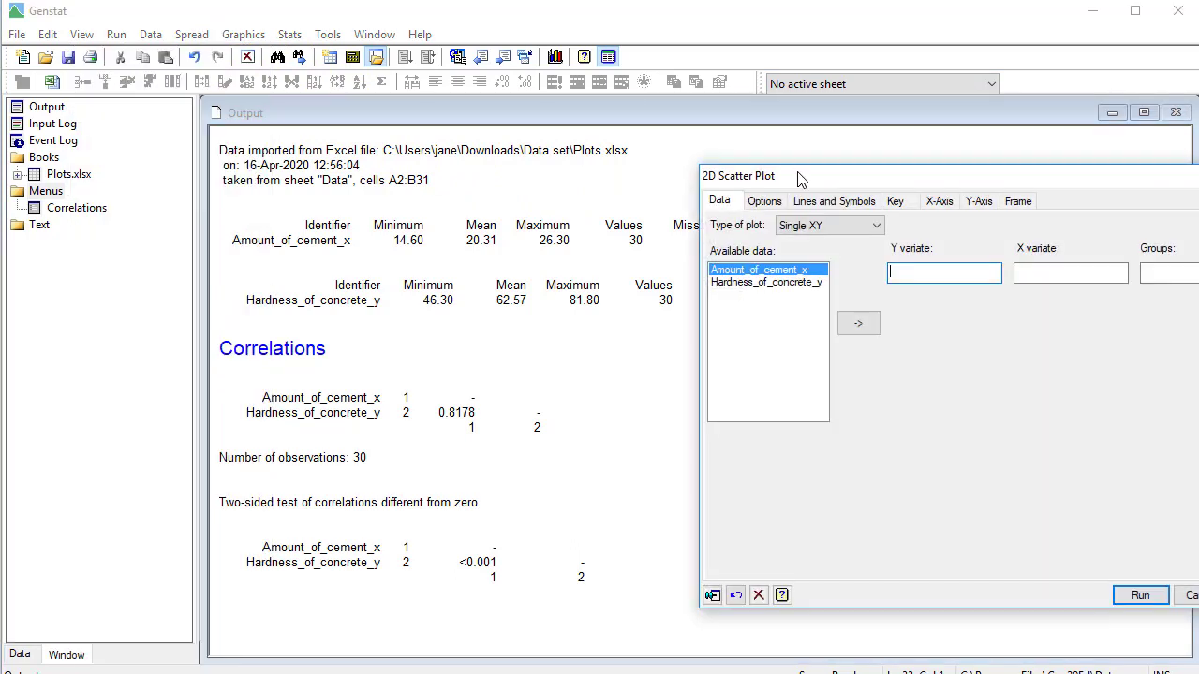
{"action": "left_click_drag", "start_coordinate": [795, 167], "coordinate": [582, 166]}
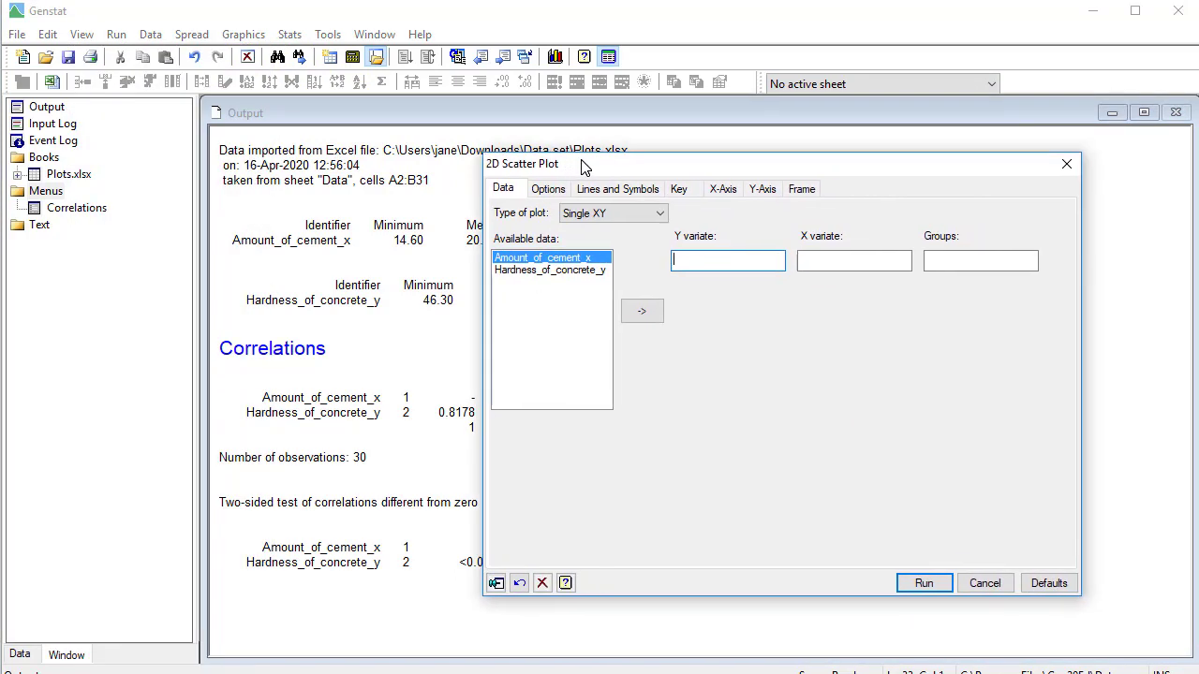
{"action": "double_click", "coordinate": [567, 270]}
{"action": "double_click", "coordinate": [555, 258]}
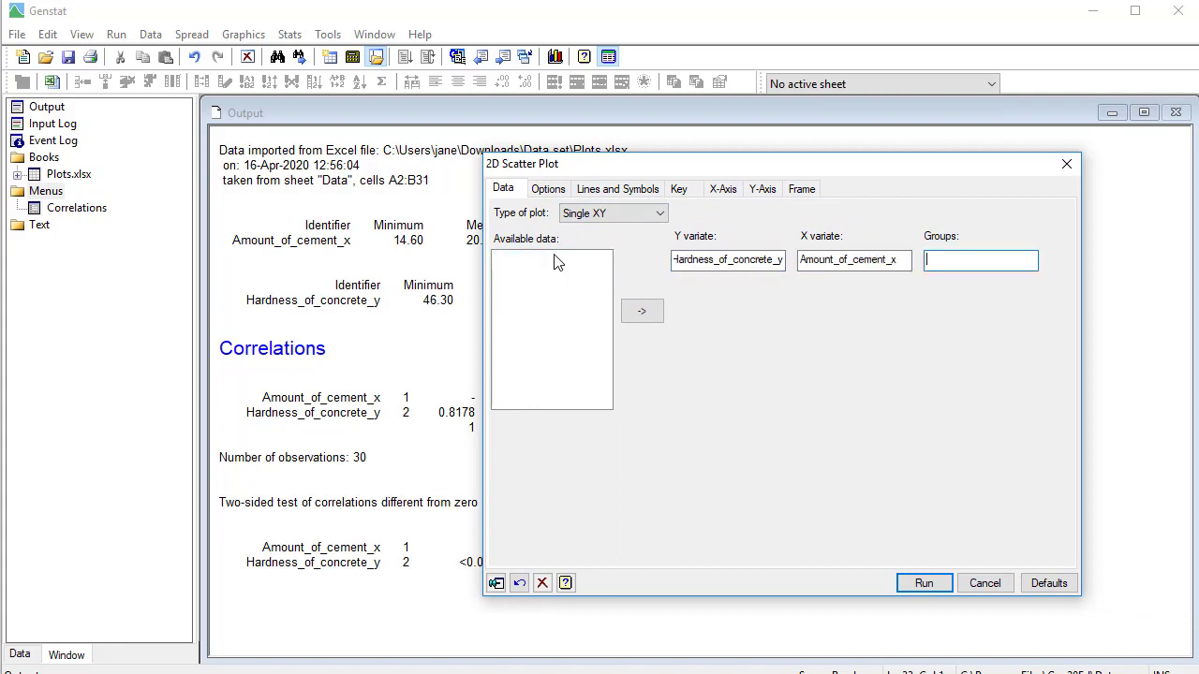
{"action": "left_click", "coordinate": [735, 191]}
{"action": "type", "text": "Amount of cement (x"}
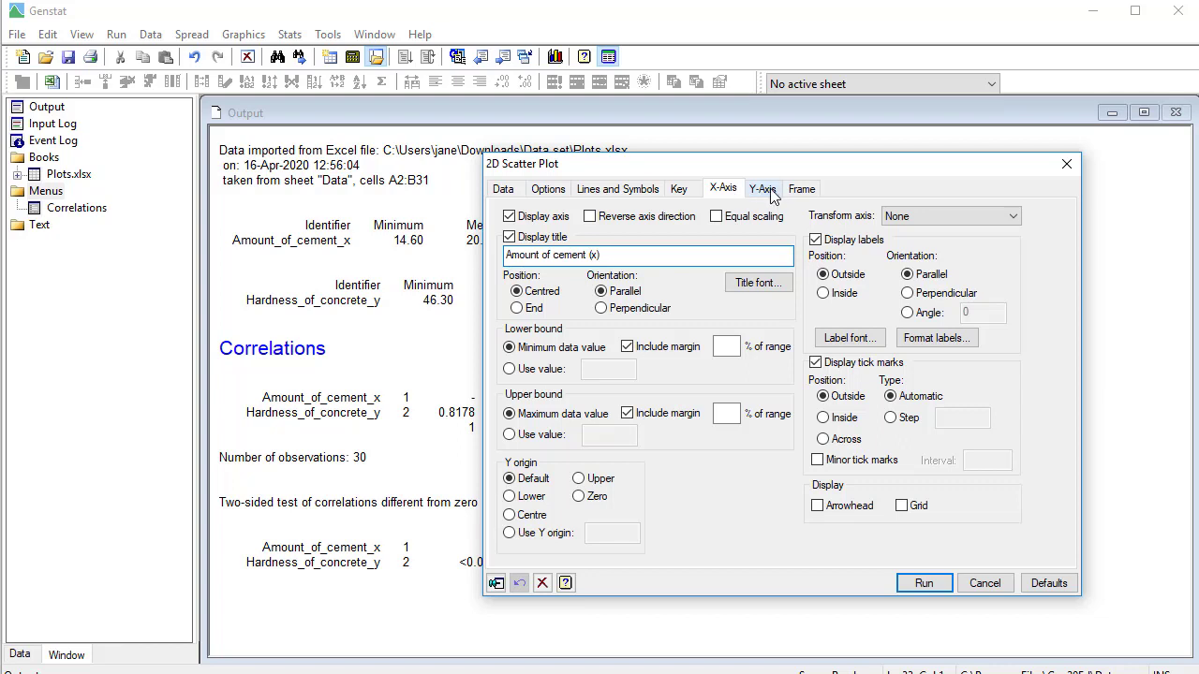
{"action": "left_click", "coordinate": [769, 190]}
{"action": "type", "text": "Hardness of con"}
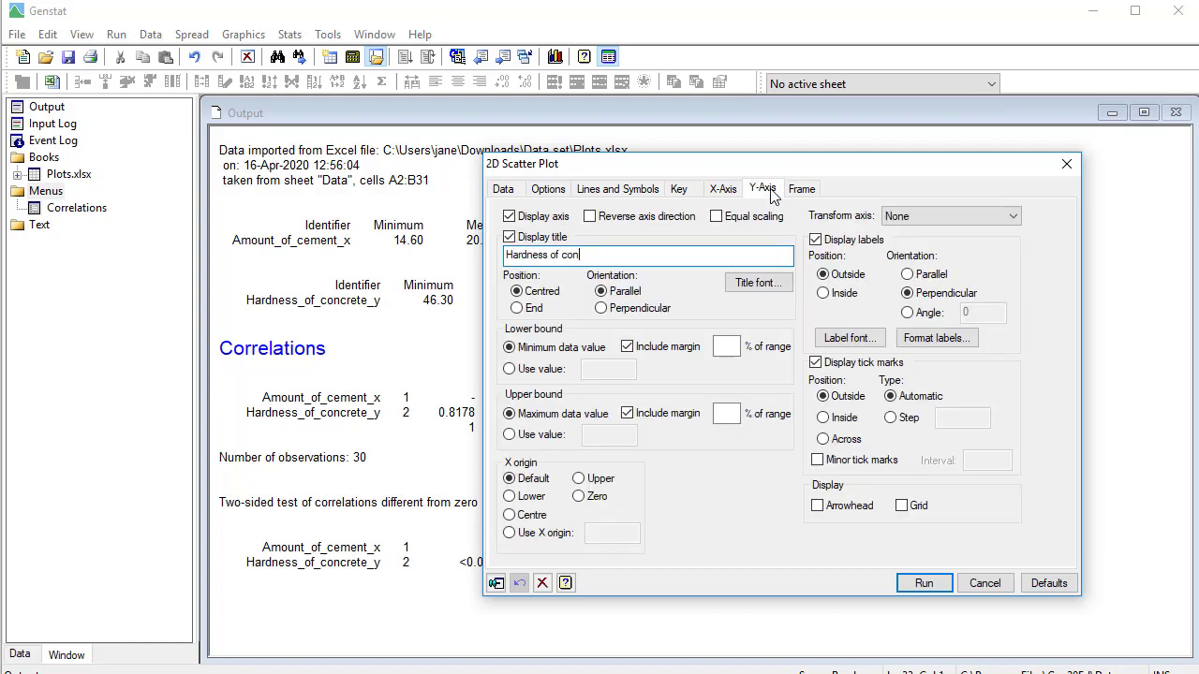
{"action": "type", "text": "crete (y)"}
Draw the plot with size 1.5 blue circle symbols filled white
{"action": "left_click", "coordinate": [617, 189]}
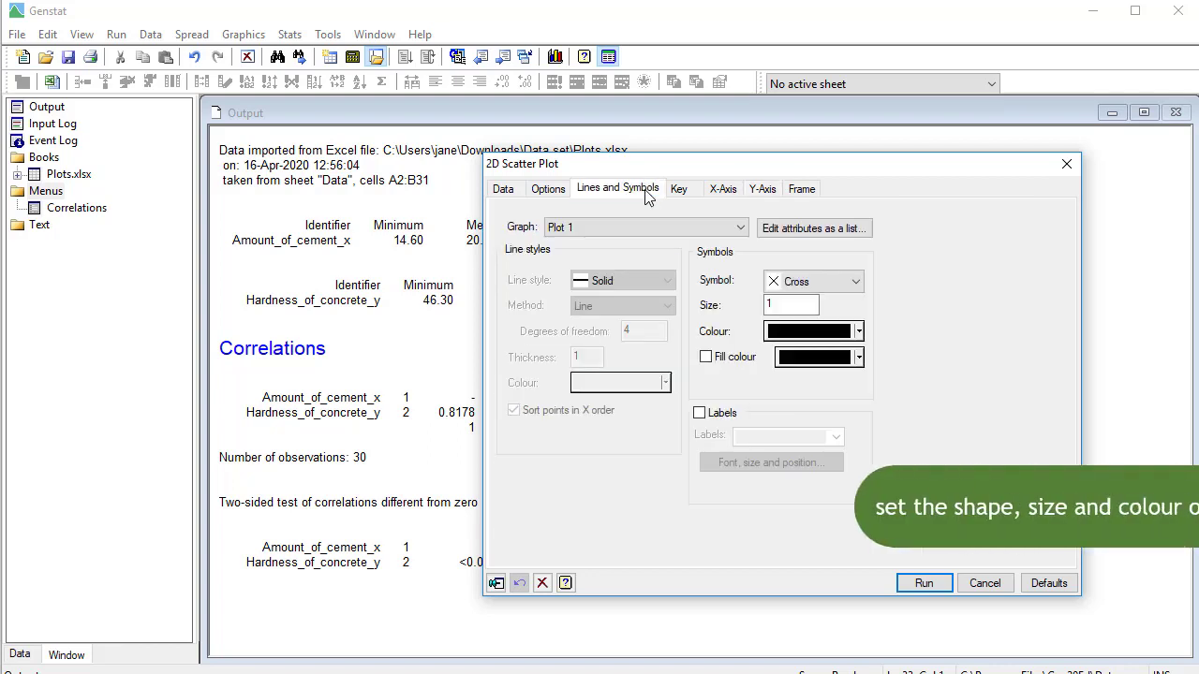
{"action": "left_click", "coordinate": [824, 281]}
{"action": "left_click", "coordinate": [797, 321]}
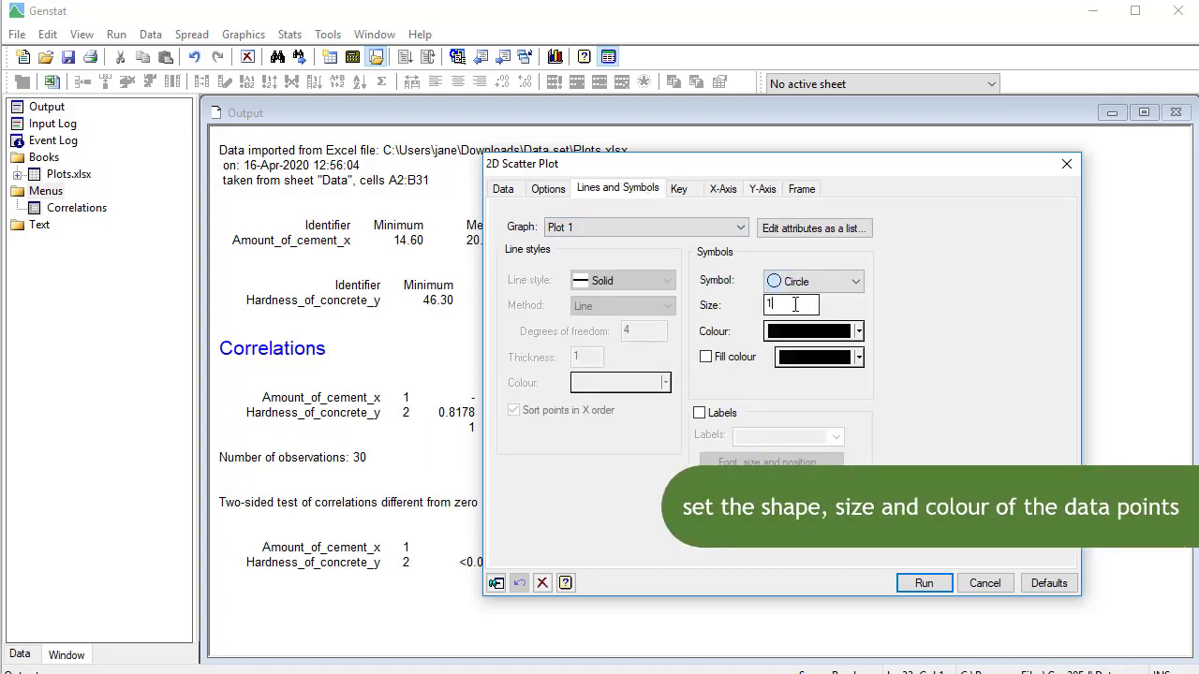
{"action": "type", "text": ".5"}
{"action": "left_click", "coordinate": [858, 332]}
{"action": "left_click", "coordinate": [838, 356]}
{"action": "left_click", "coordinate": [838, 357]}
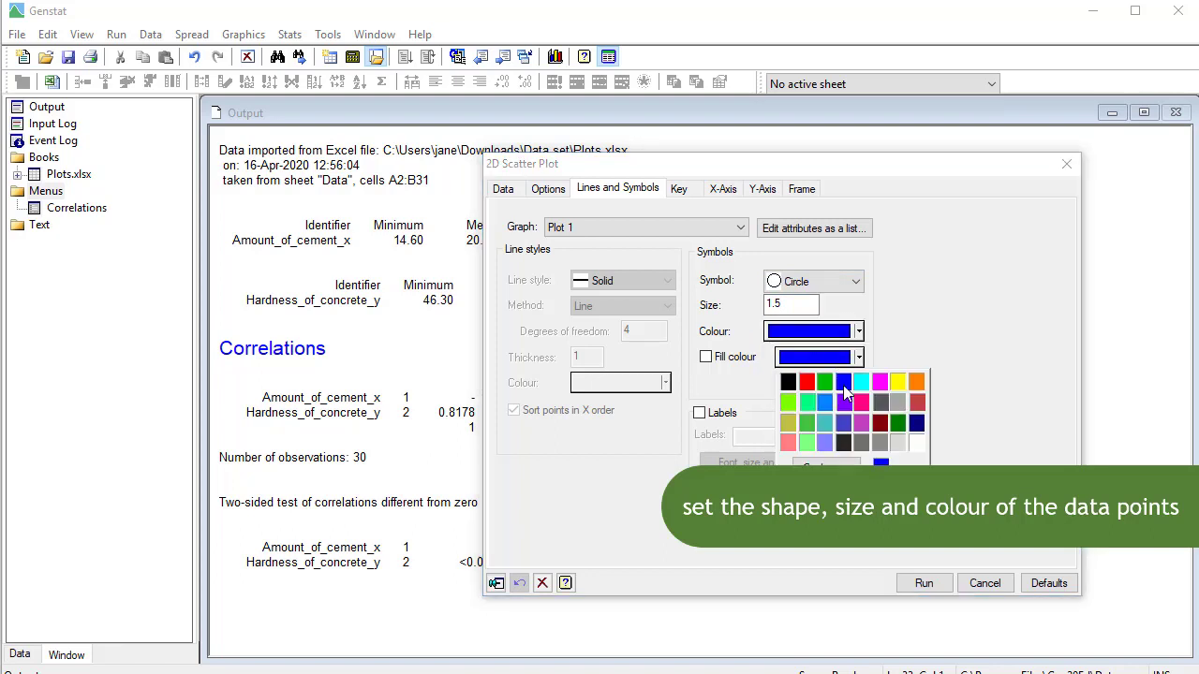
{"action": "left_click", "coordinate": [916, 443]}
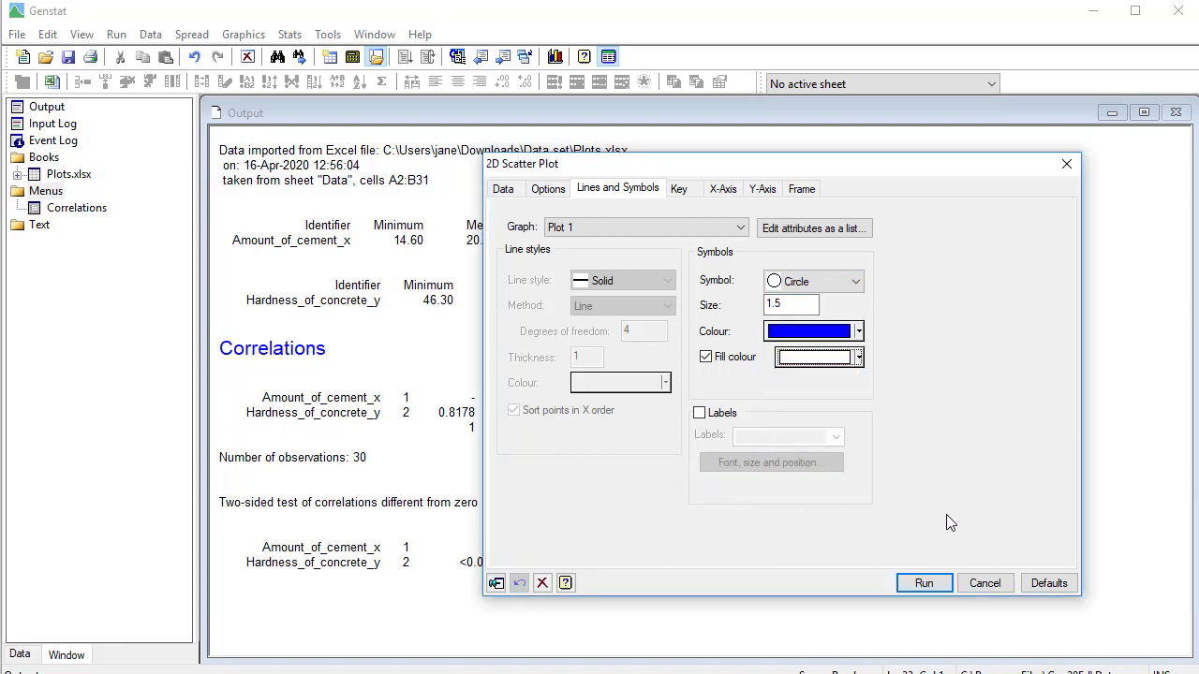
{"action": "left_click", "coordinate": [924, 583]}
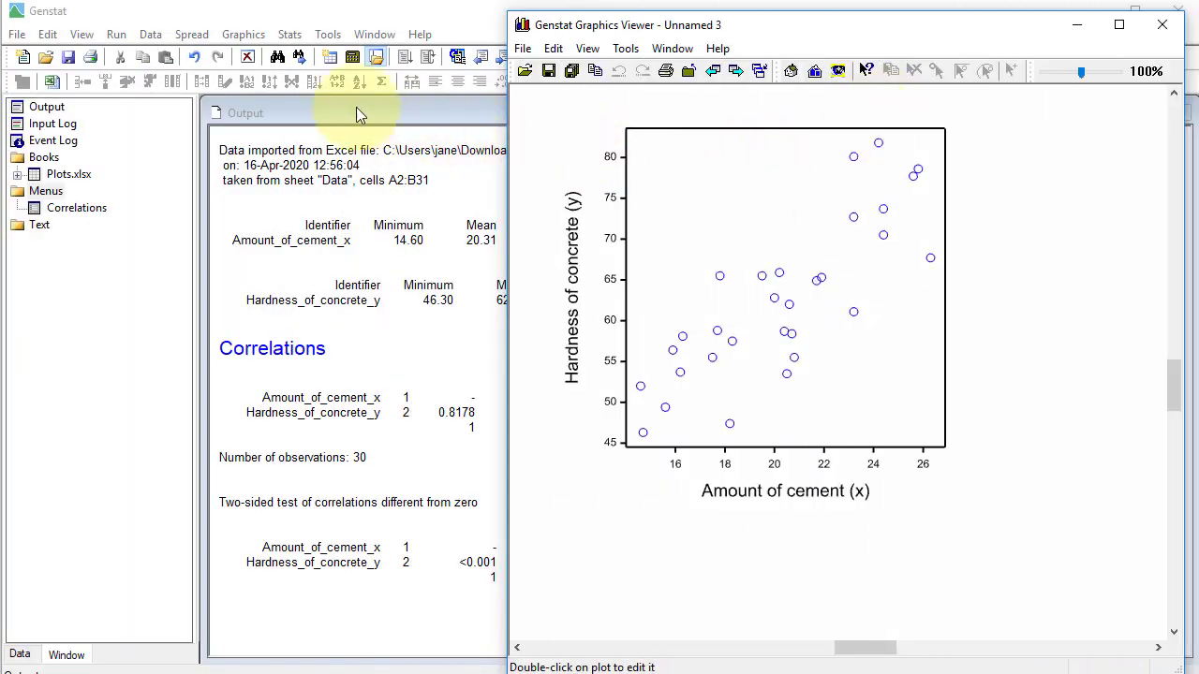
Return to the main Genstat window and show the Graphics menu's graph types
{"action": "left_click", "coordinate": [243, 35]}
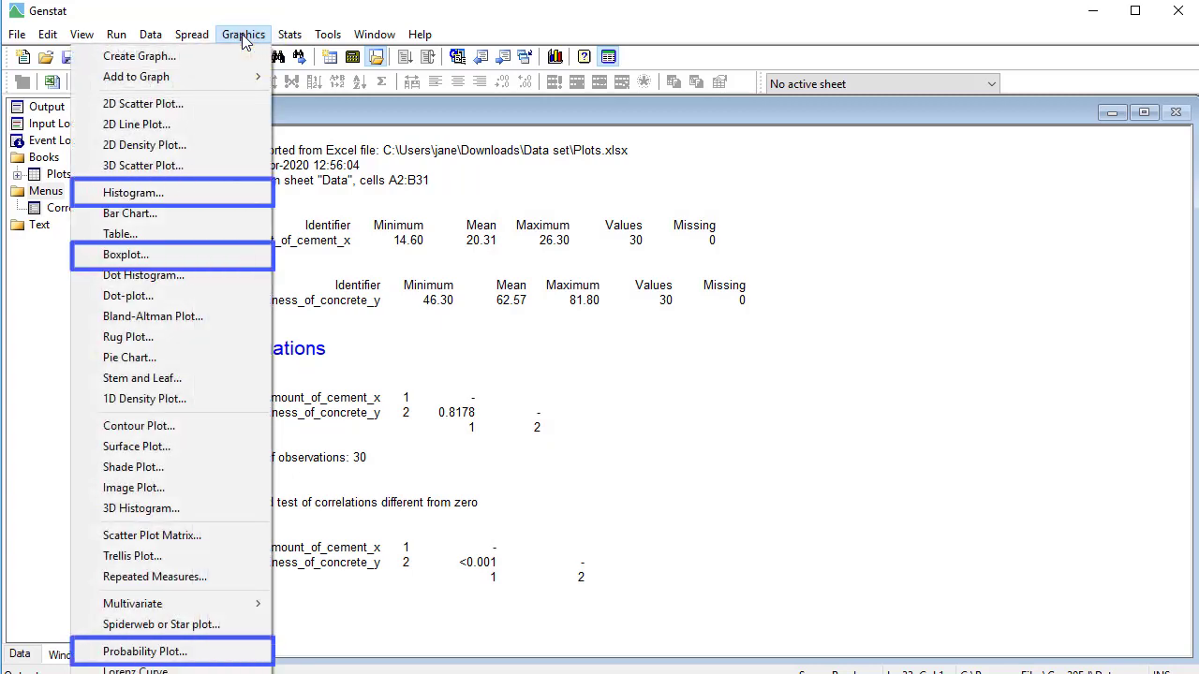
Look through the Stats > Statistical Tests menu, then close it without choosing a test
{"action": "mouse_move", "coordinate": [289, 36]}
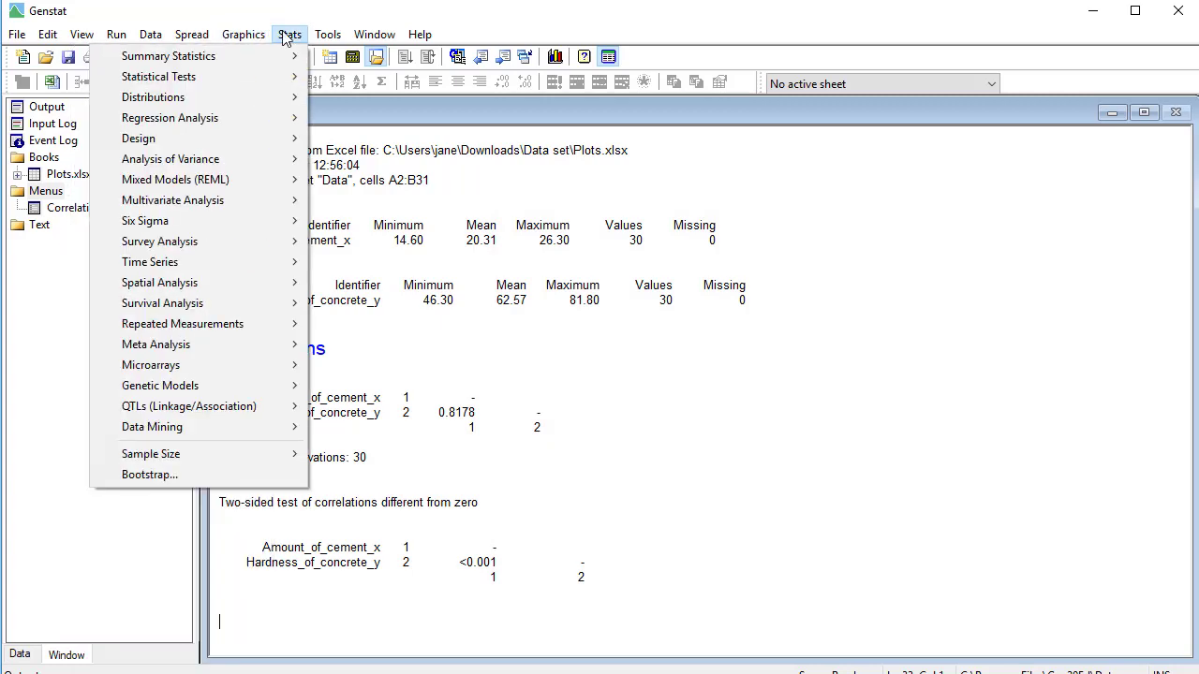
{"action": "mouse_move", "coordinate": [282, 83]}
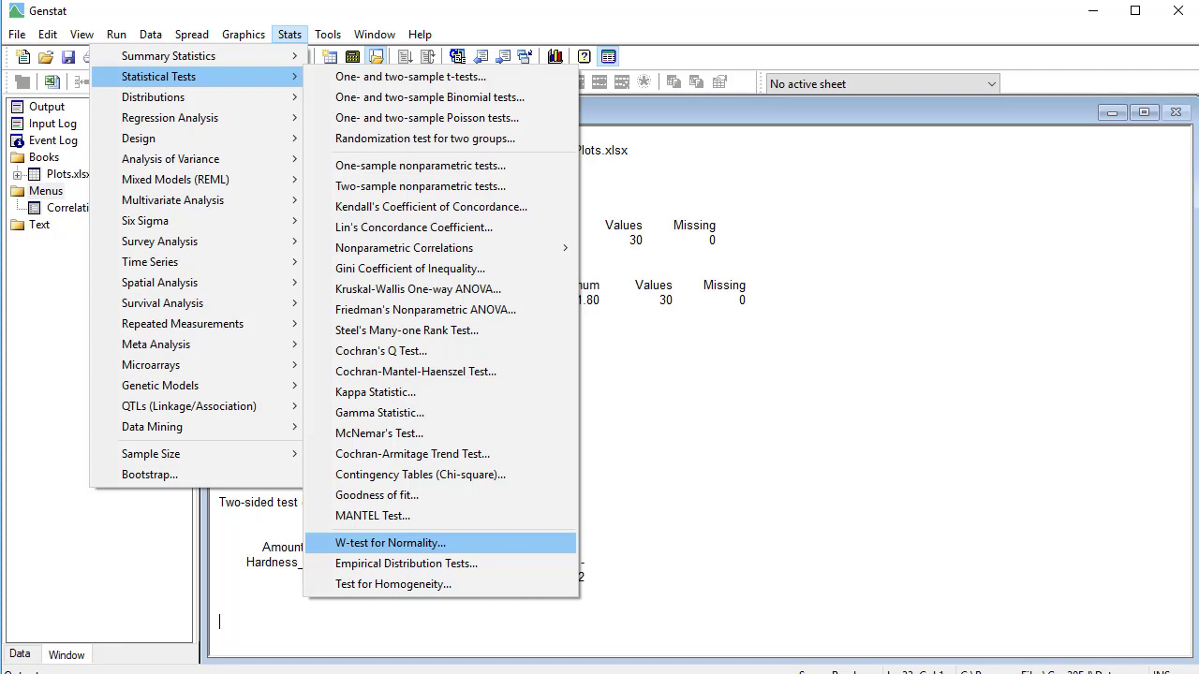
{"action": "key", "text": "Escape"}
{"action": "key", "text": "Escape"}
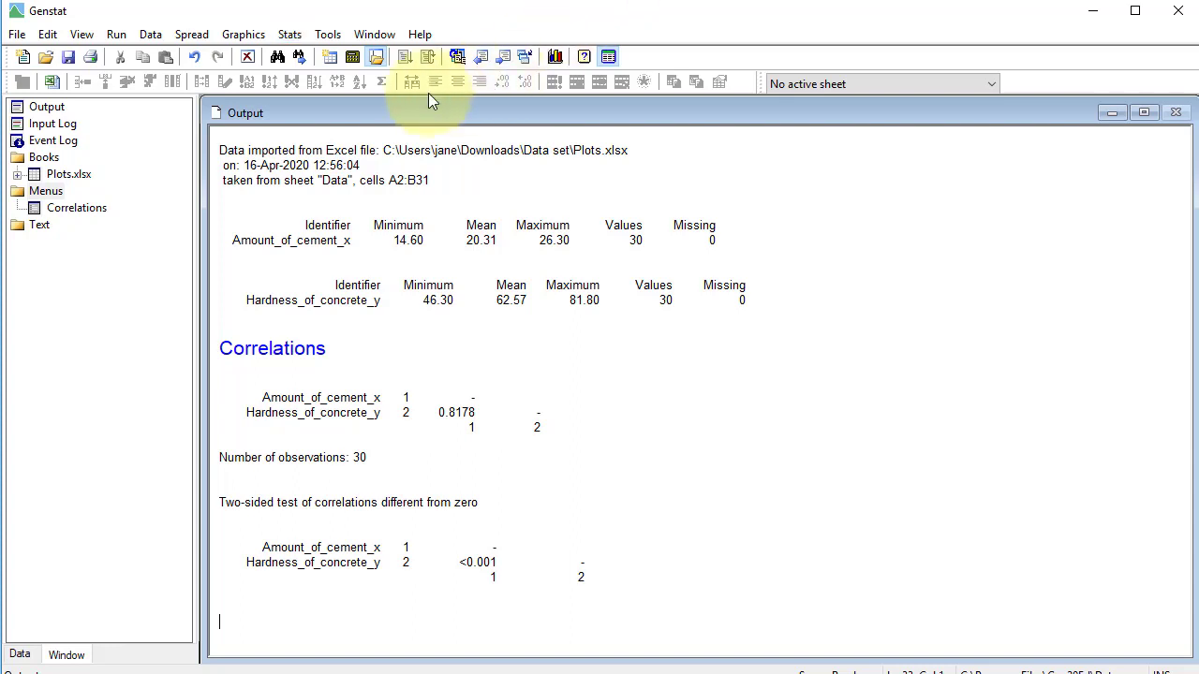
Set up a linear regression: Hardness_of_concrete_y as response, Amount_of_cement_x as explanatory, output options confirmed
{"action": "left_click", "coordinate": [290, 35]}
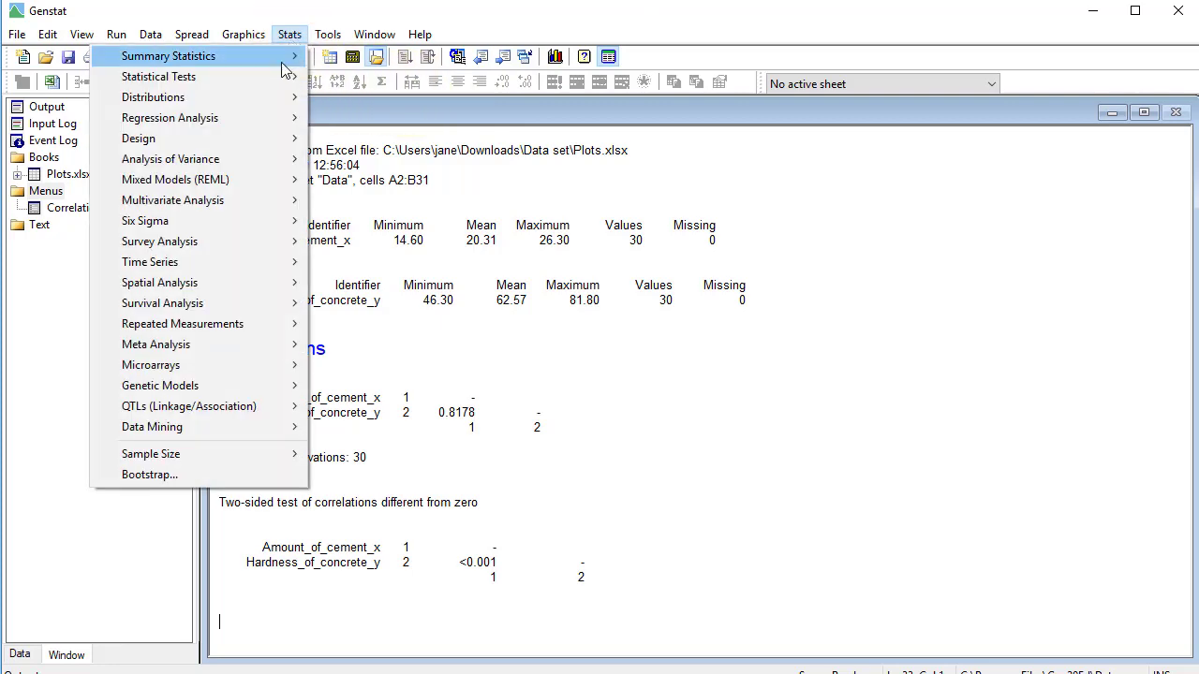
{"action": "mouse_move", "coordinate": [262, 118]}
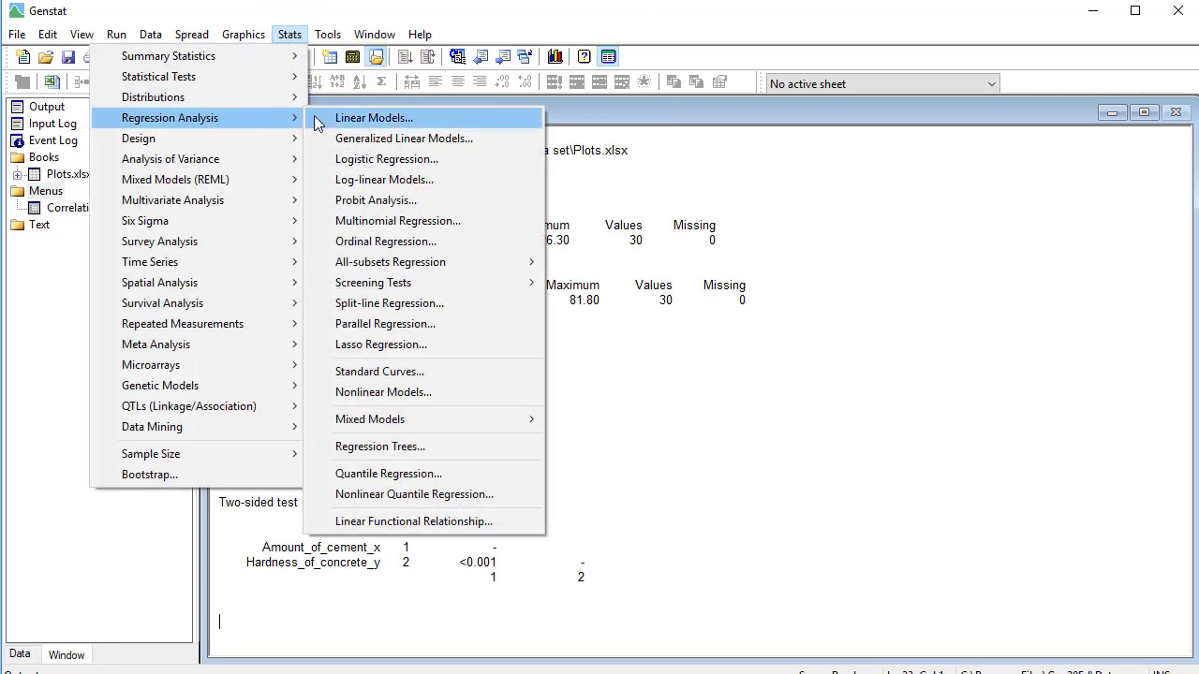
{"action": "left_click", "coordinate": [320, 118]}
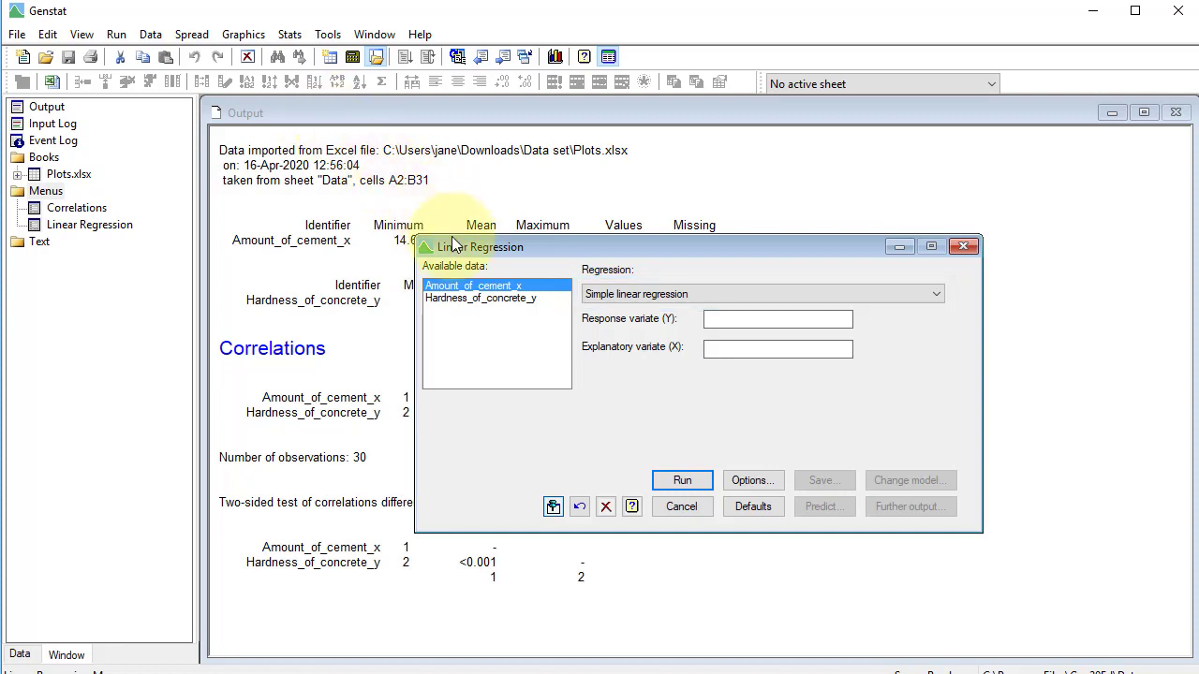
{"action": "double_click", "coordinate": [505, 298]}
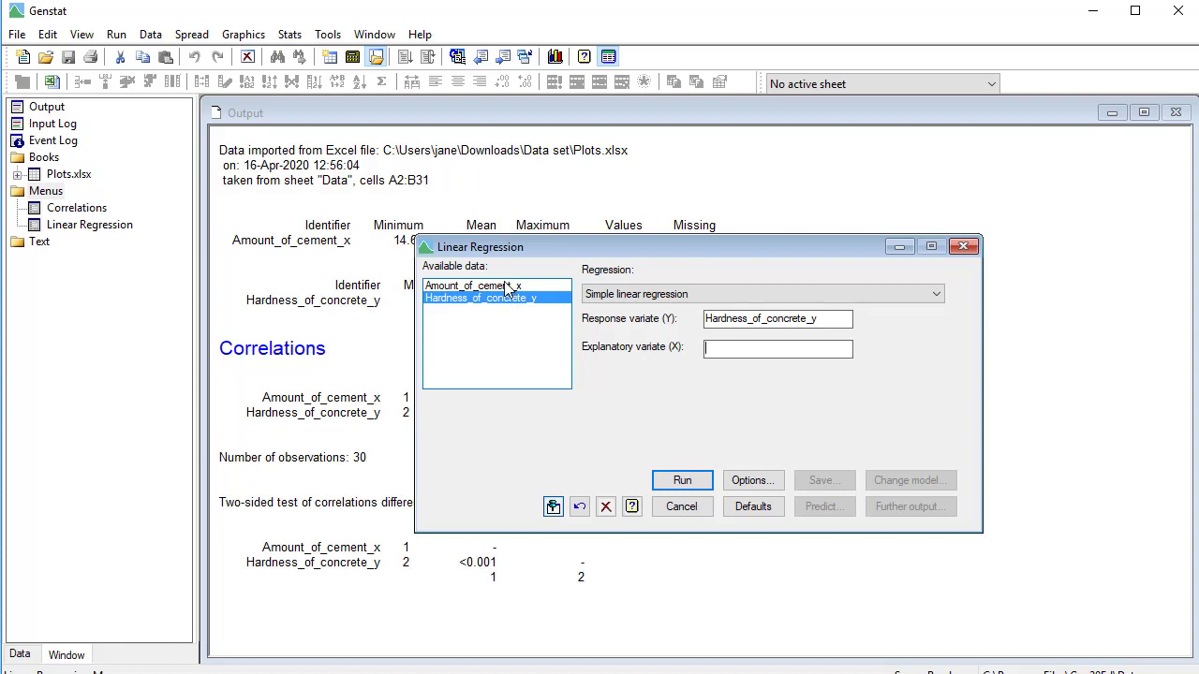
{"action": "double_click", "coordinate": [506, 285]}
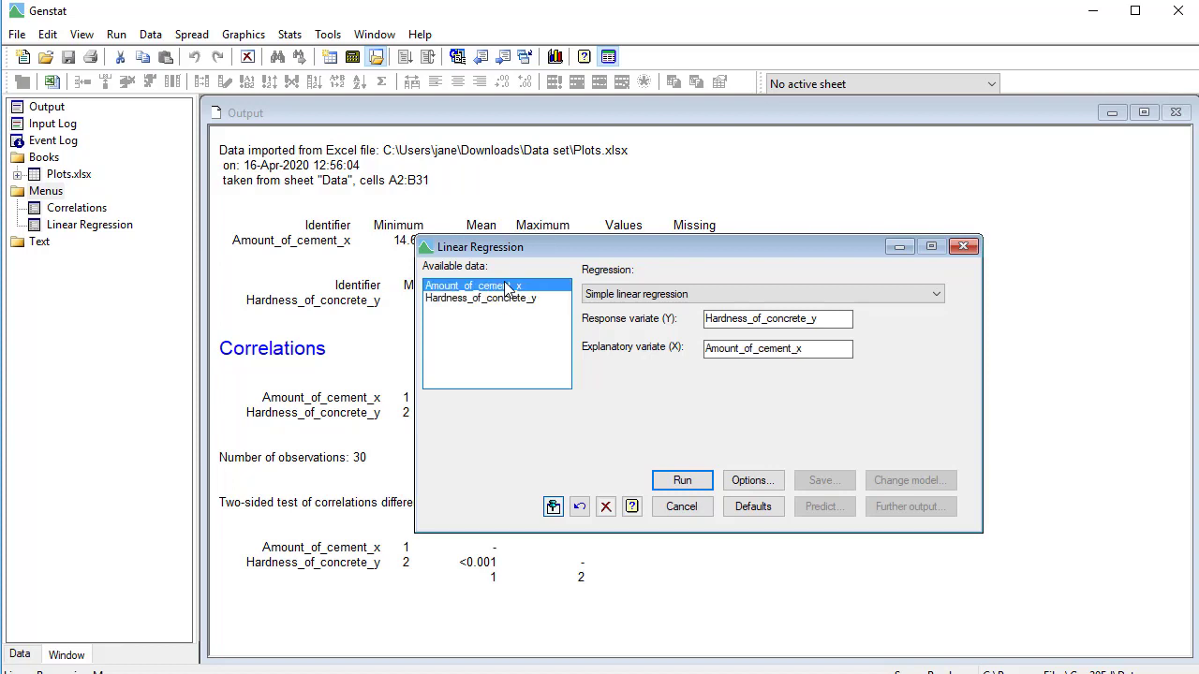
{"action": "left_click", "coordinate": [773, 483]}
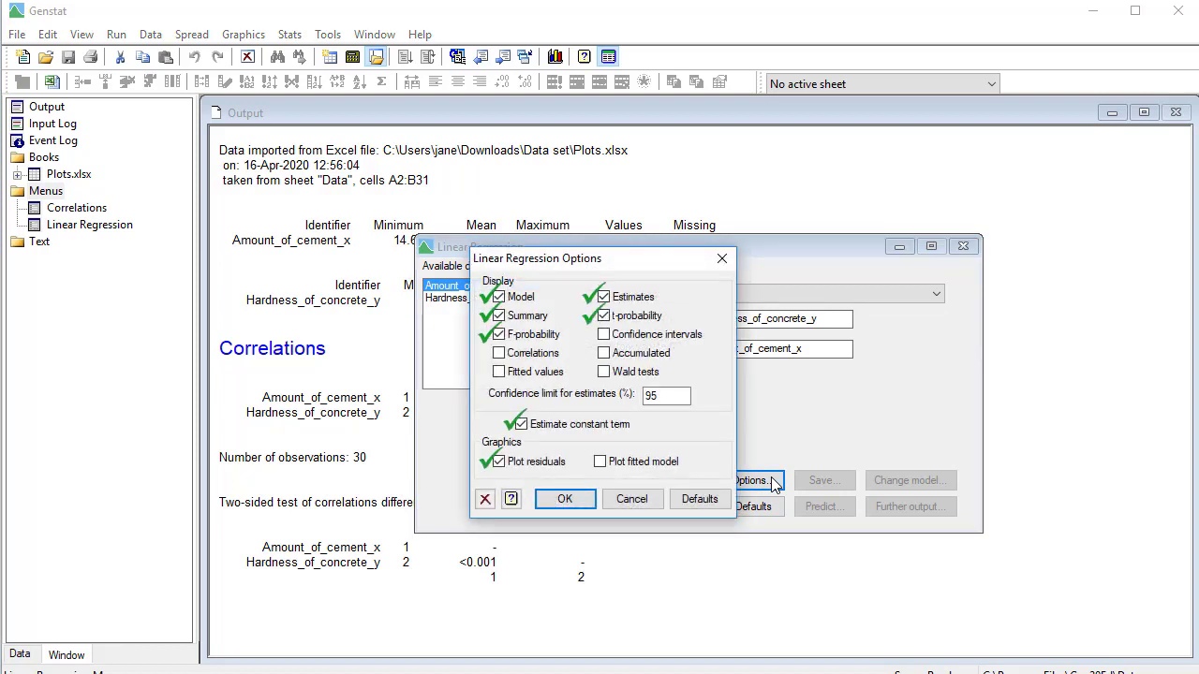
{"action": "left_click", "coordinate": [577, 499]}
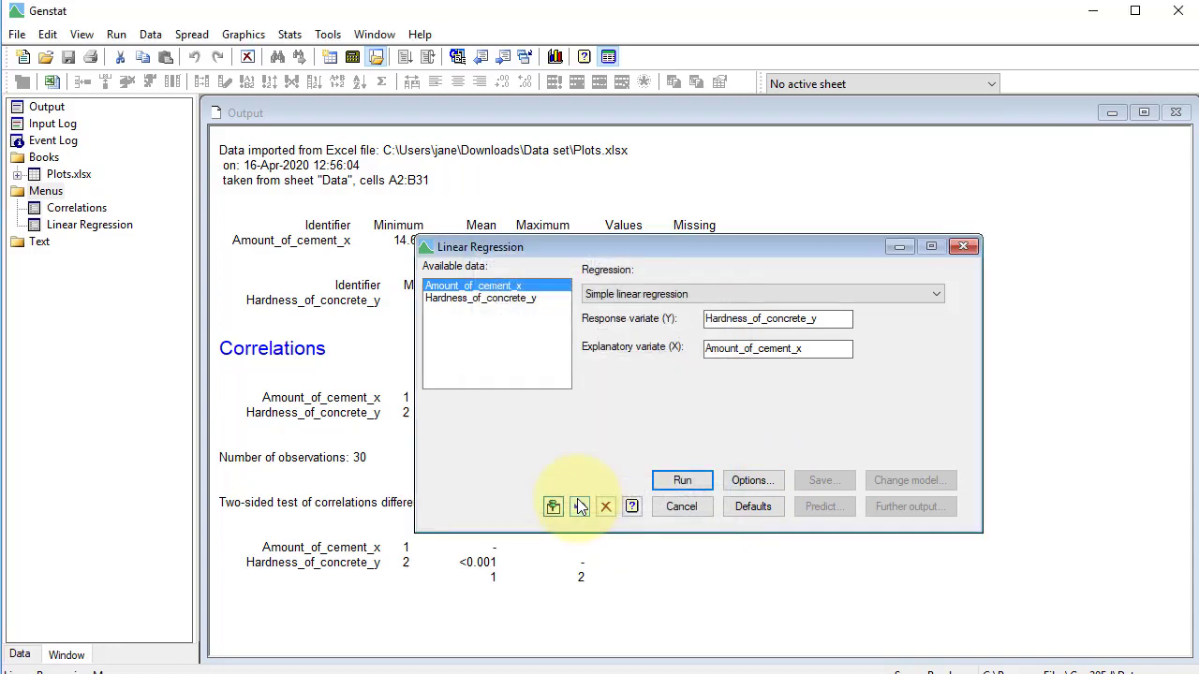
Run the regression (constant 15.91, slope 2.297, 65.7% variance) and minimize the residual plots
{"action": "left_click", "coordinate": [663, 482]}
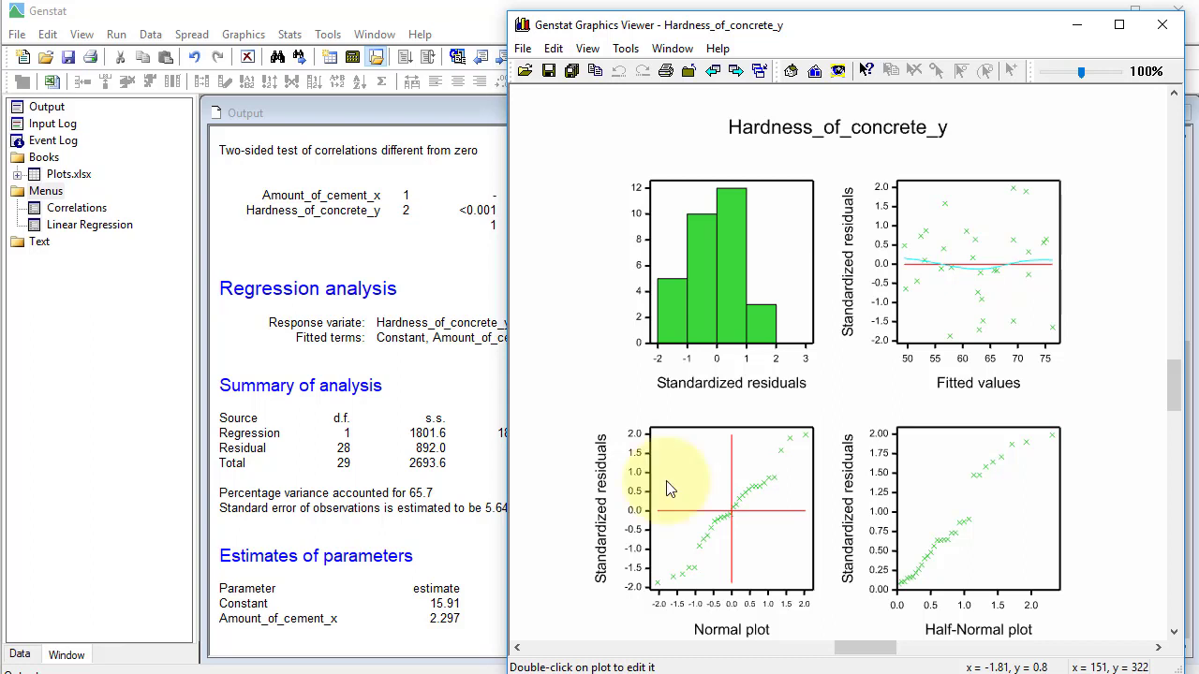
{"action": "left_click", "coordinate": [1076, 26]}
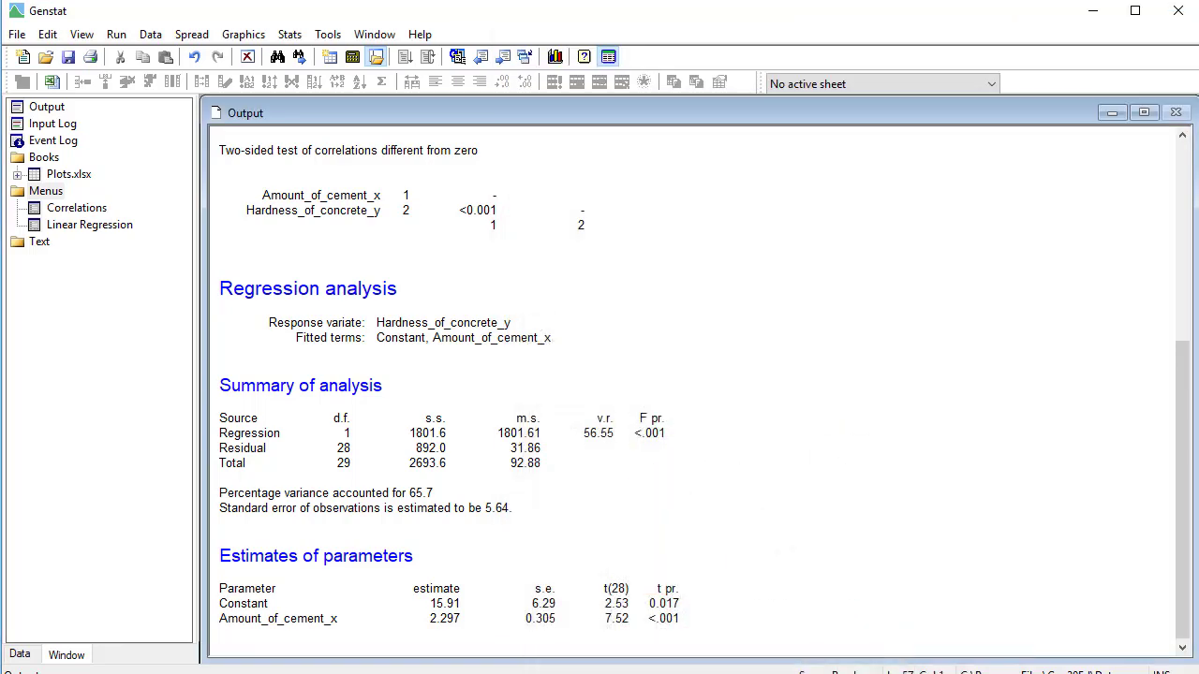